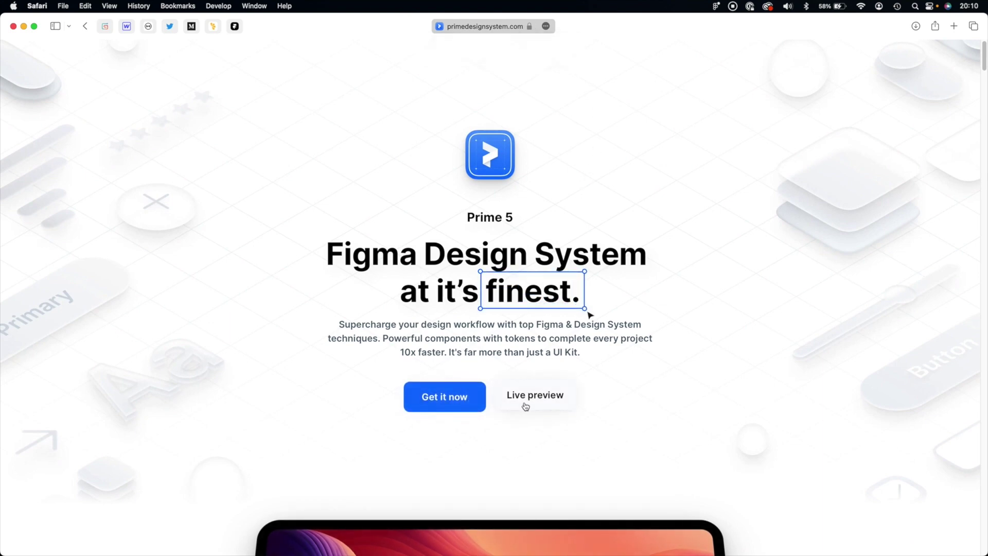
# Draw a 245×245 grey square on the isometric grid in the design file
pyautogui.scroll(-5, 502, 462)
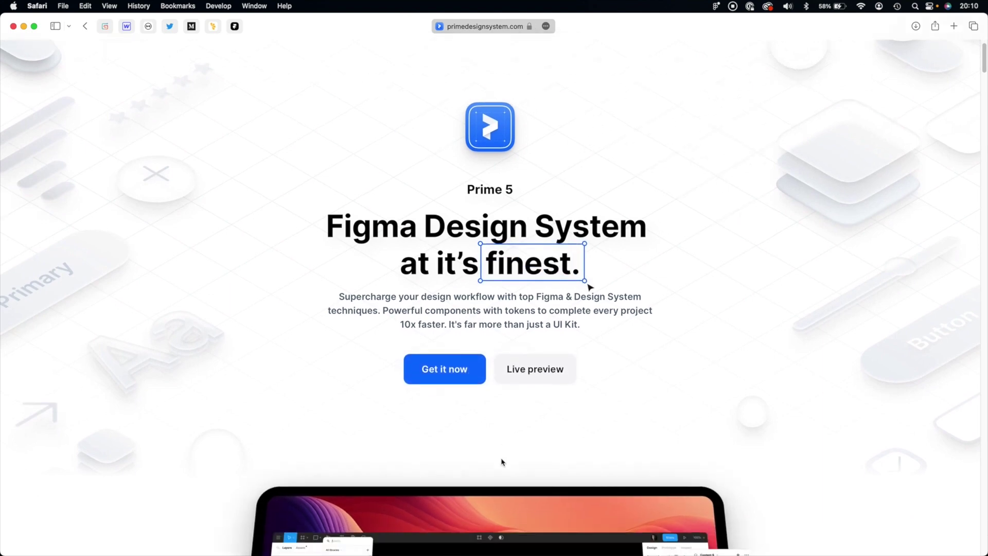
pyautogui.scroll(-10, 502, 461)
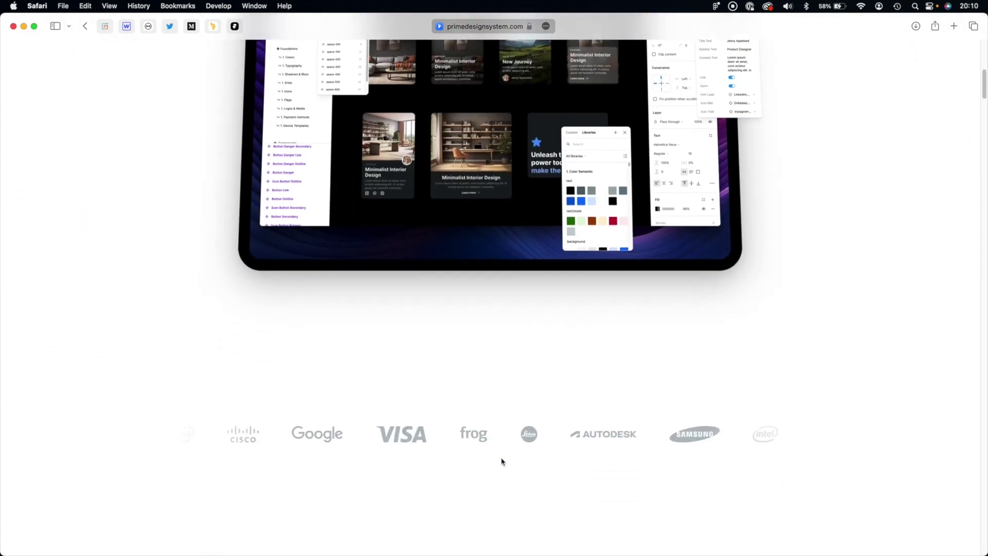
pyautogui.scroll(15, 502, 462)
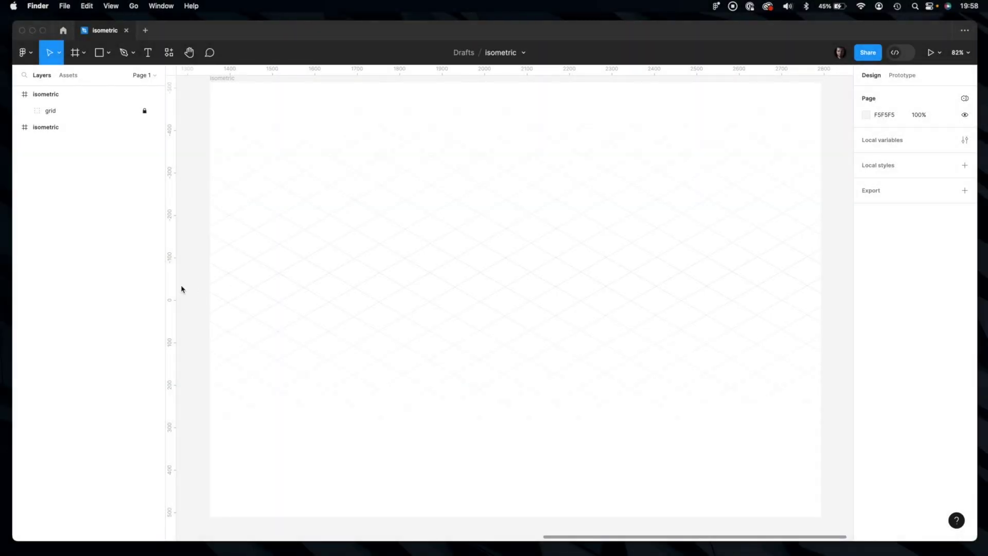
pyautogui.click(181, 286)
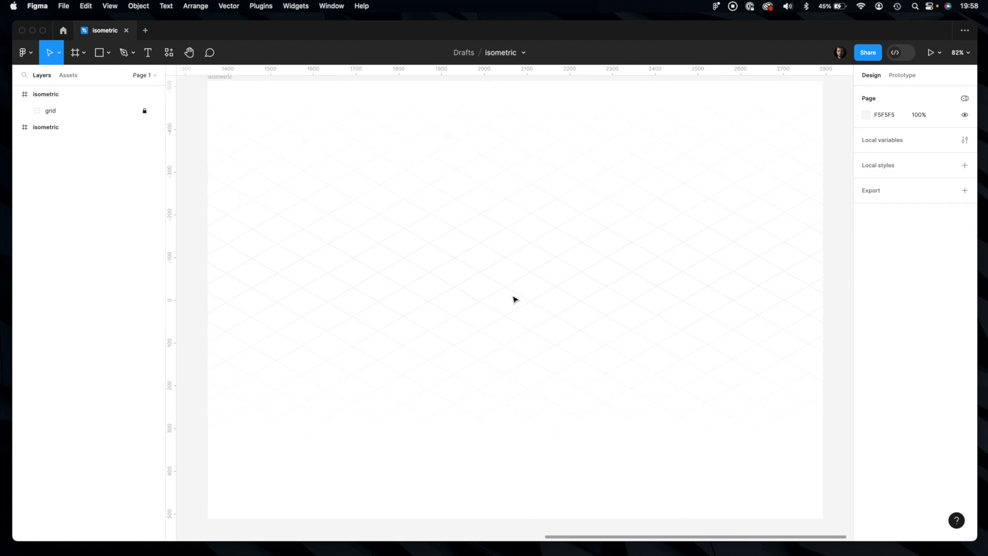
pyautogui.scroll(5, 515, 300)
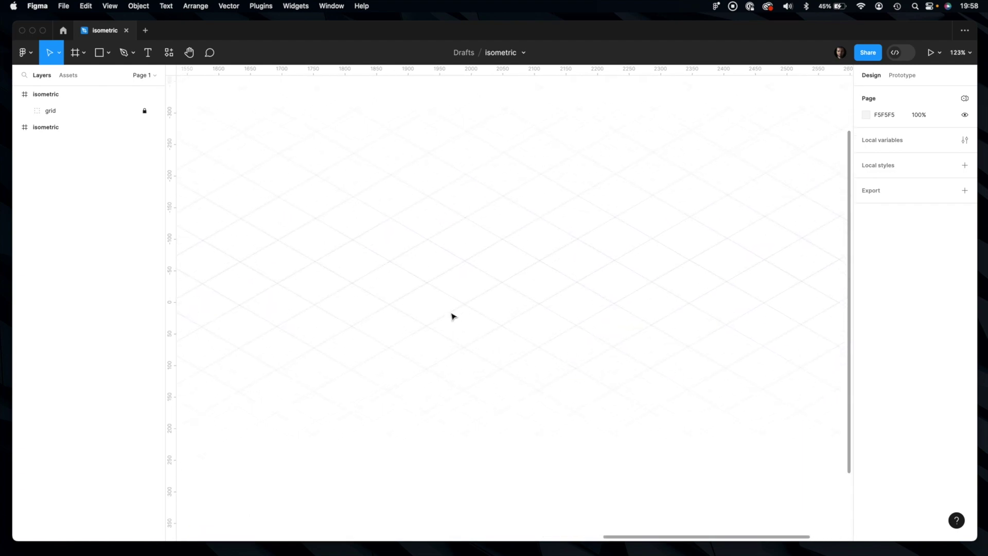
pyautogui.press('r')
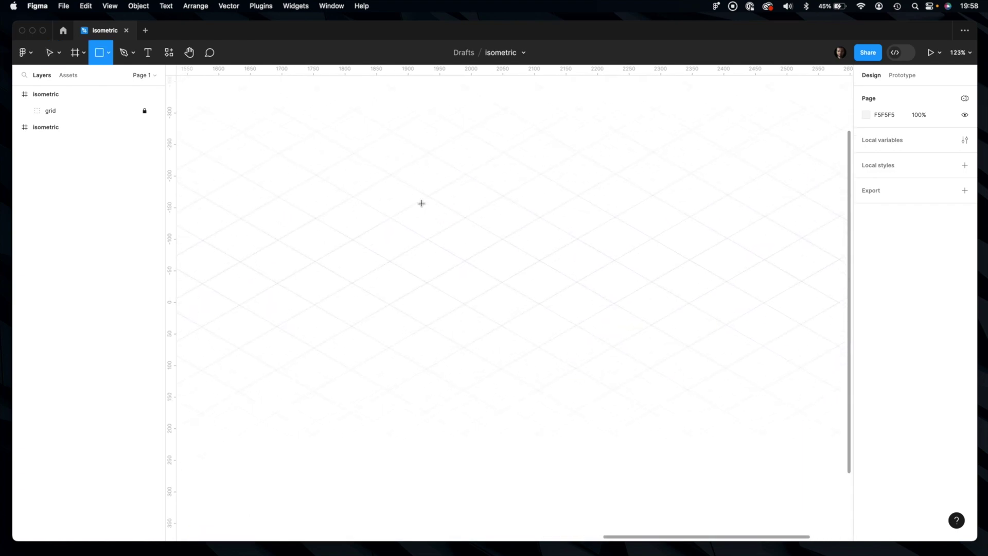
pyautogui.moveTo(422, 203); pyautogui.dragTo(575, 350)
# Give the square 63% corner smoothing and a 40 corner radius
pyautogui.click(965, 151)
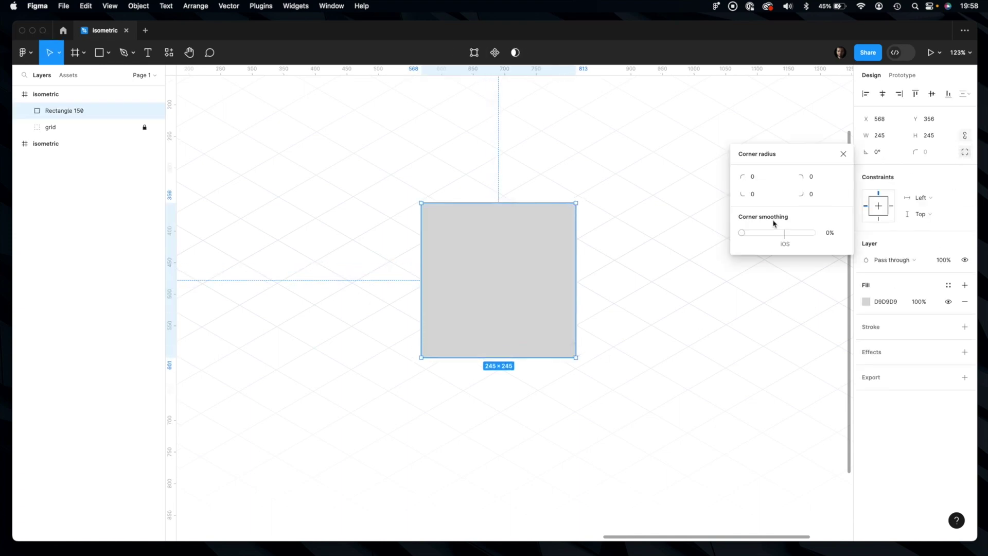
pyautogui.moveTo(760, 237); pyautogui.dragTo(786, 237)
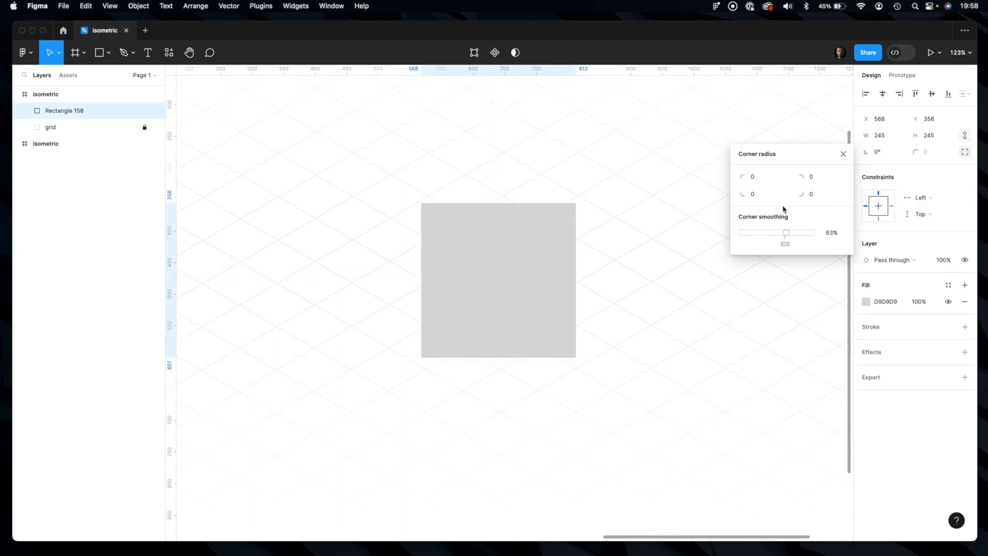
pyautogui.click(963, 151)
pyautogui.click(935, 152)
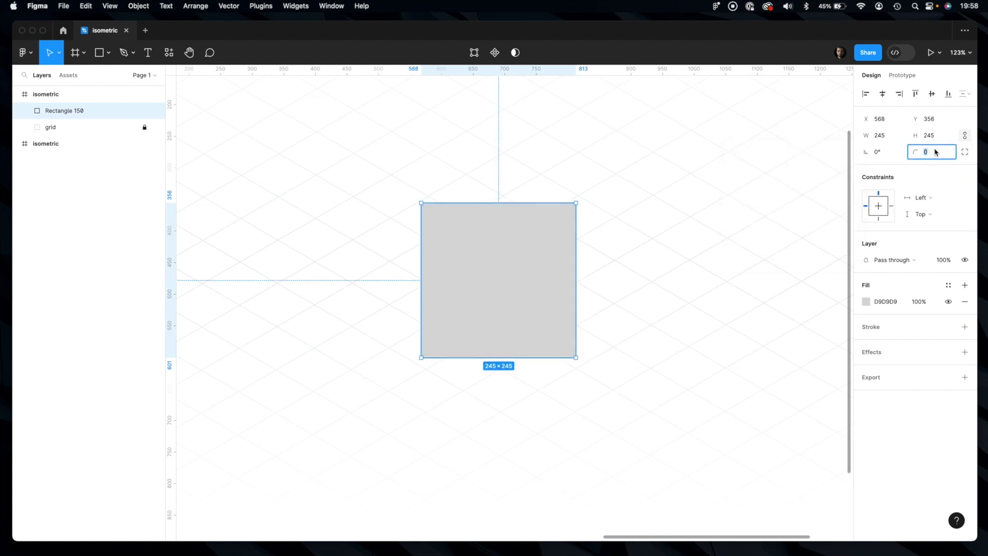
pyautogui.write('40')
pyautogui.press('Return')
pyautogui.click(604, 304)
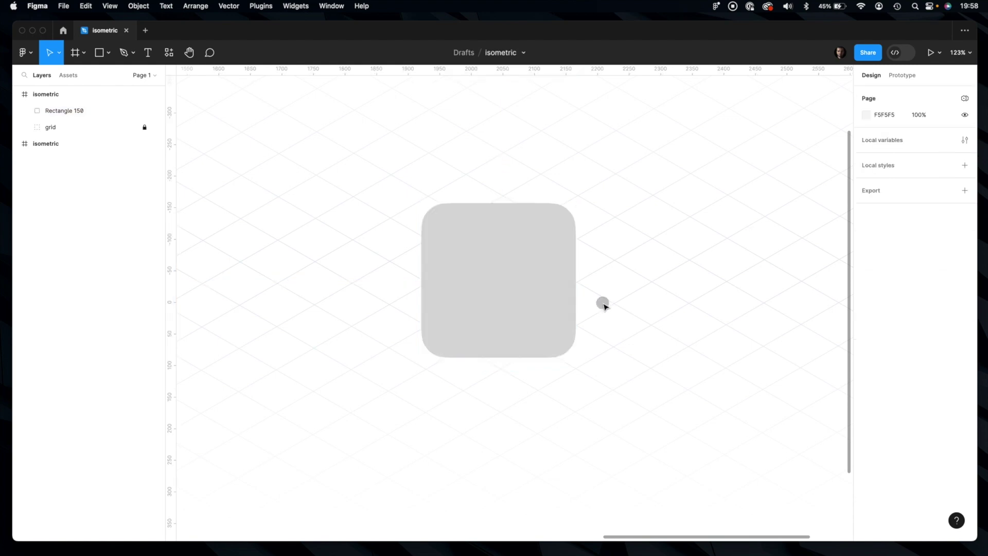
pyautogui.click(534, 307)
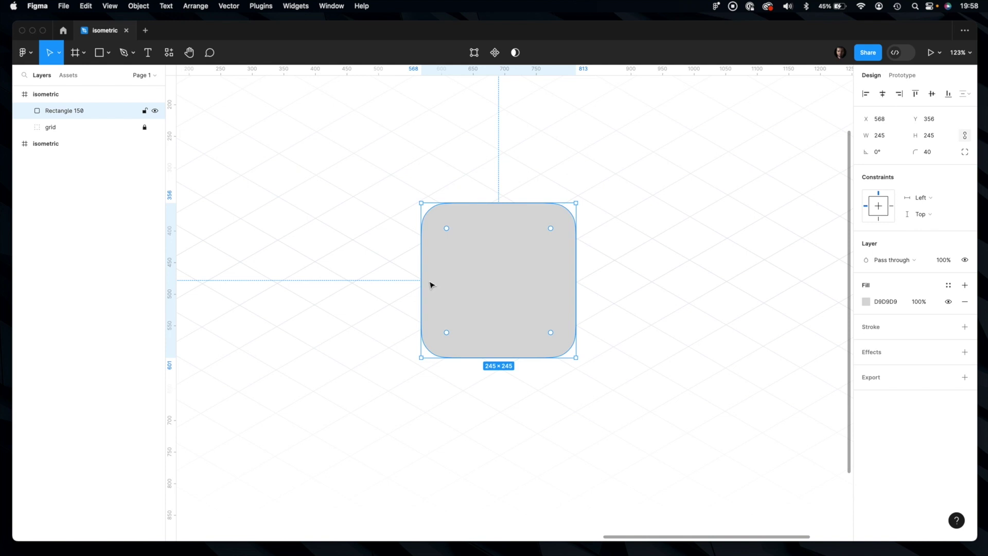
pyautogui.press('super+slash')
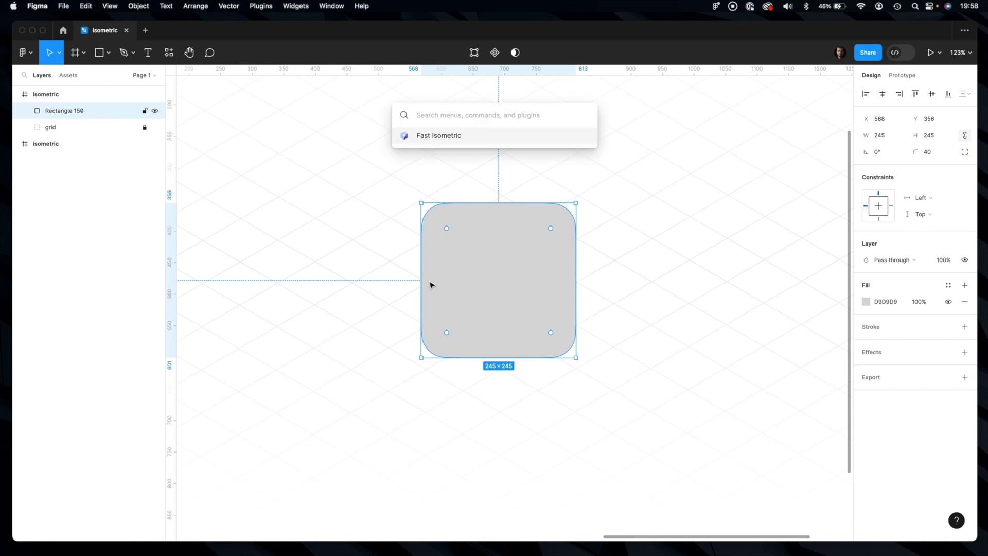
# Flatten the square into an isometric top-face diamond with Fast Isometric, then close the plugin
pyautogui.click(433, 136)
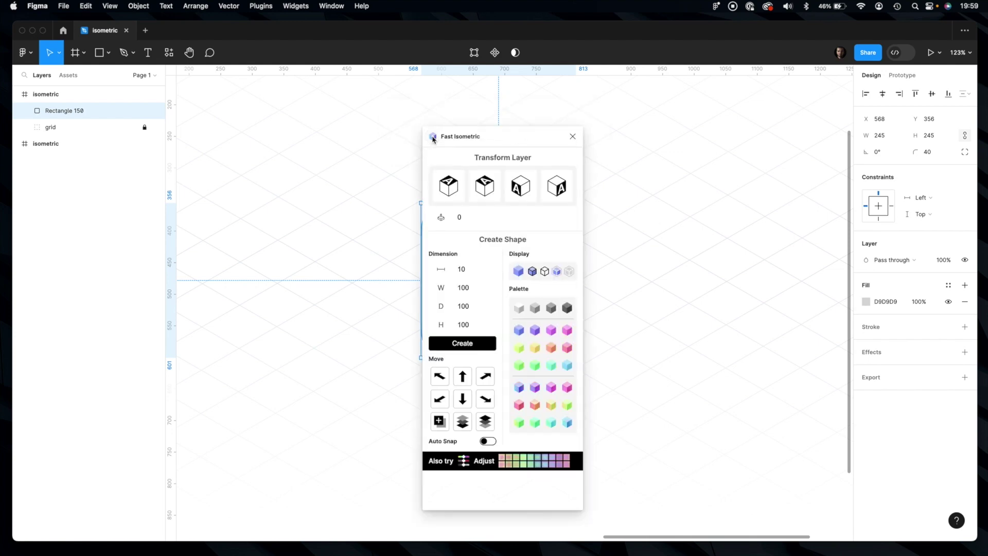
pyautogui.moveTo(482, 138); pyautogui.dragTo(693, 123)
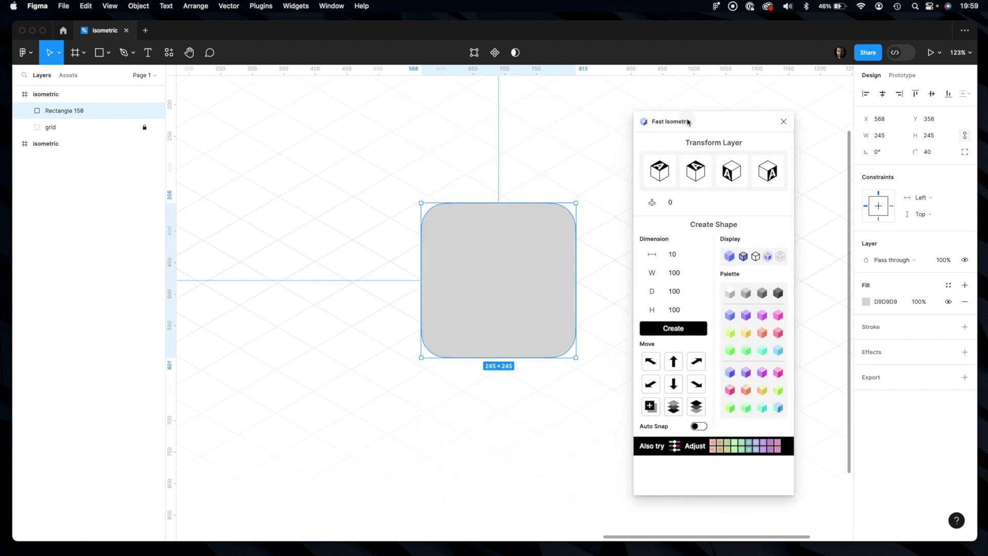
pyautogui.click(657, 179)
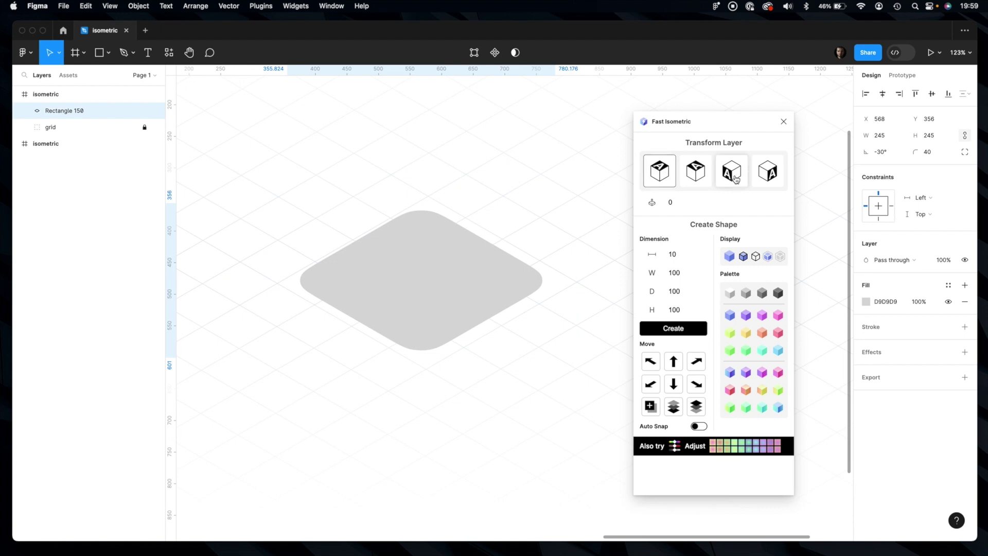
pyautogui.click(736, 179)
pyautogui.click(775, 178)
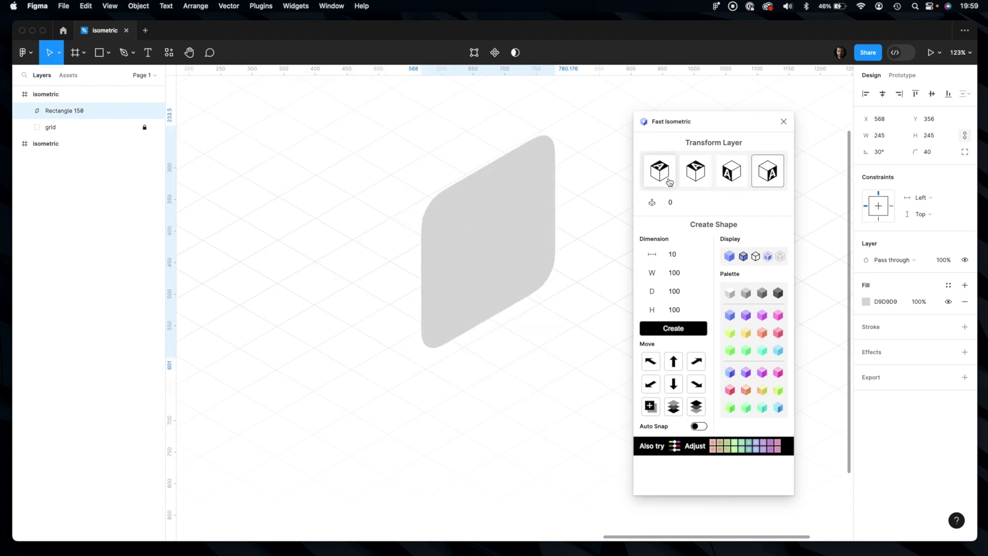
pyautogui.click(659, 178)
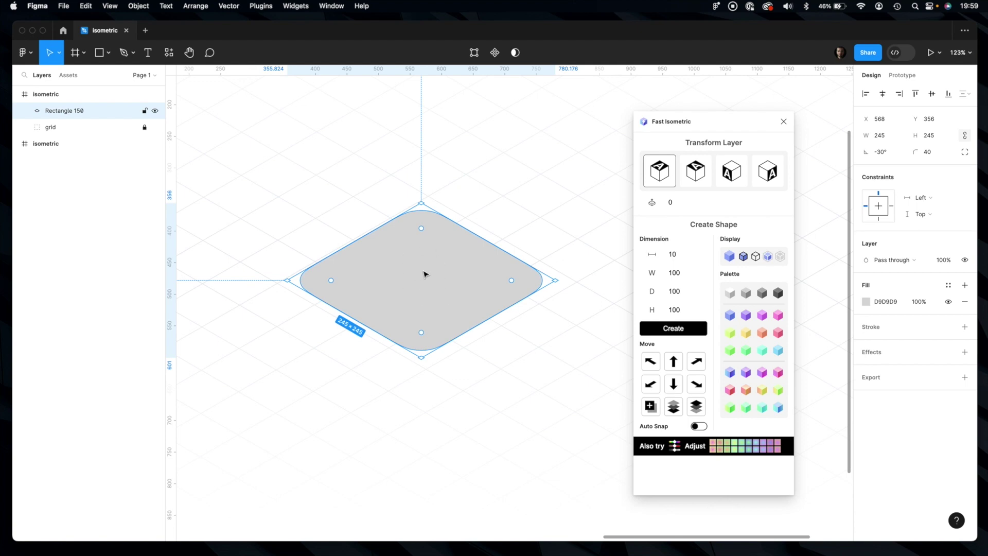
pyautogui.click(785, 123)
pyautogui.click(690, 264)
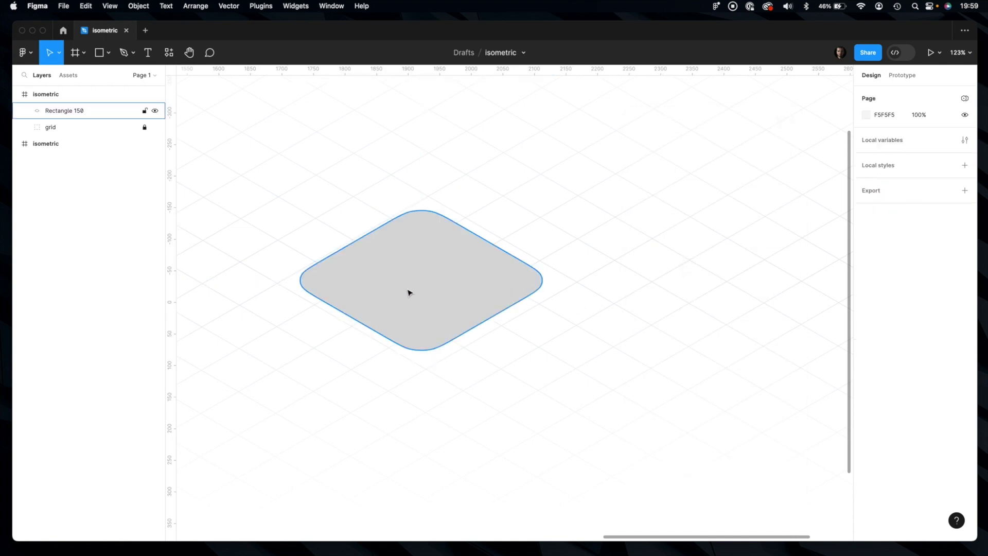
# Nudge the diamond right and switch its fill to a linear gradient ending in EFEFEF at 98%
pyautogui.moveTo(409, 293); pyautogui.dragTo(490, 288)
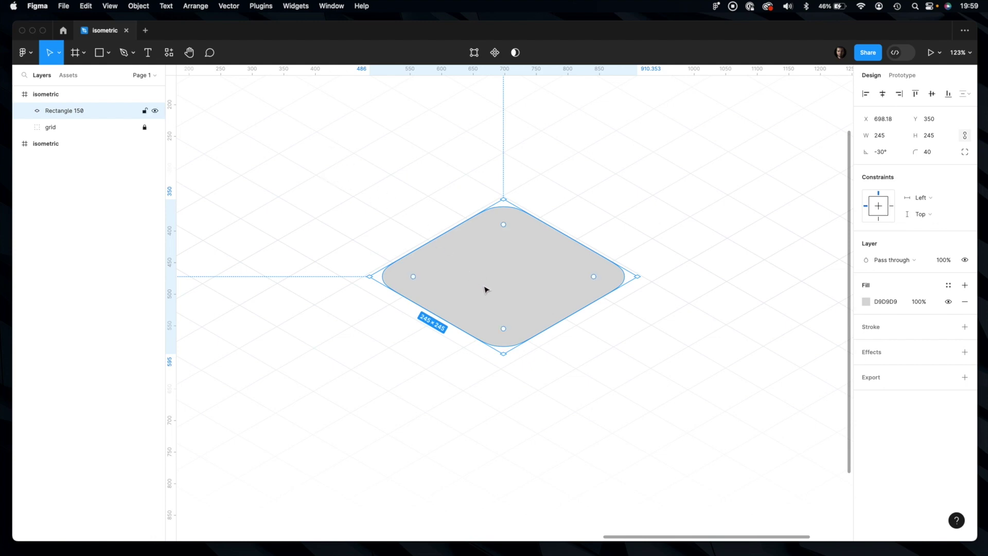
pyautogui.click(867, 303)
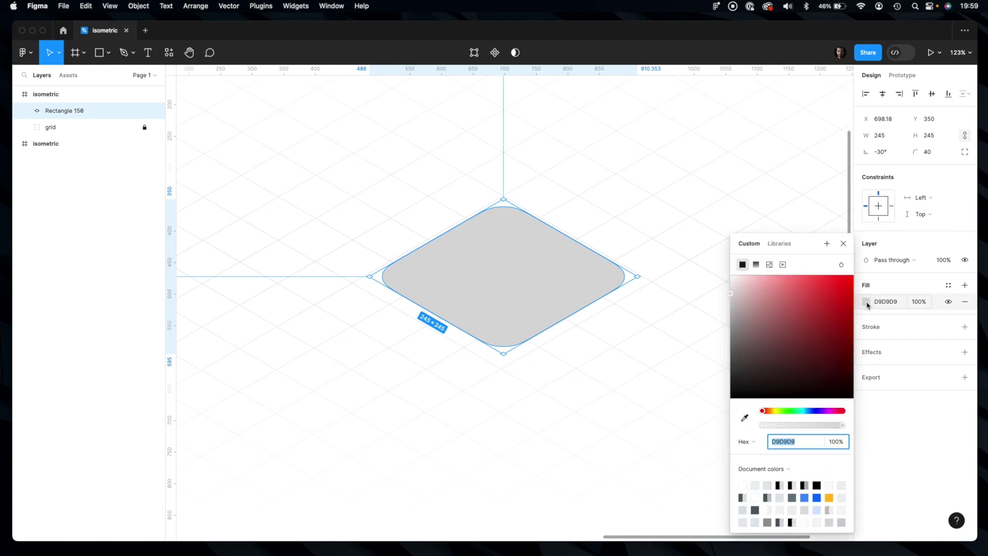
pyautogui.click(757, 265)
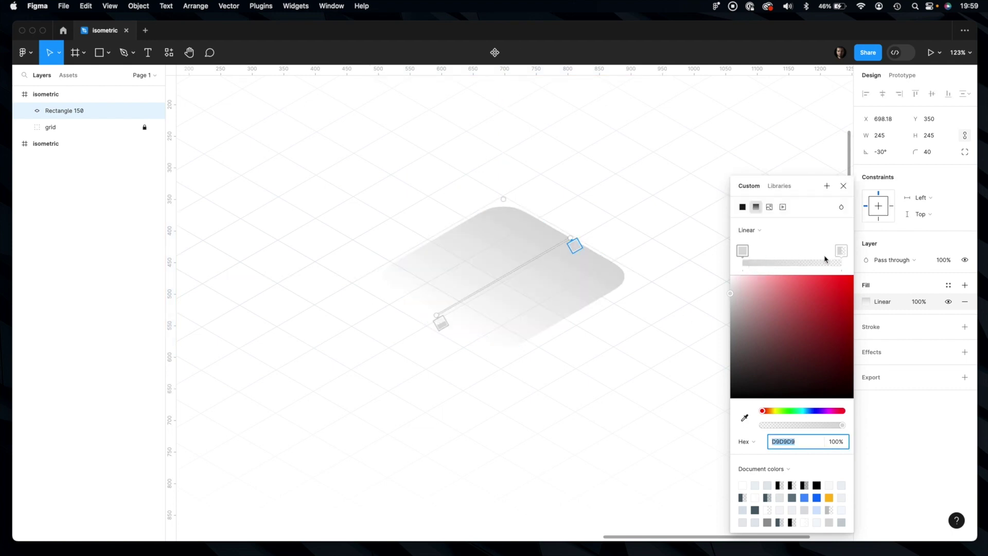
pyautogui.click(843, 252)
pyautogui.moveTo(822, 426); pyautogui.dragTo(842, 429)
pyautogui.moveTo(732, 287); pyautogui.dragTo(731, 283)
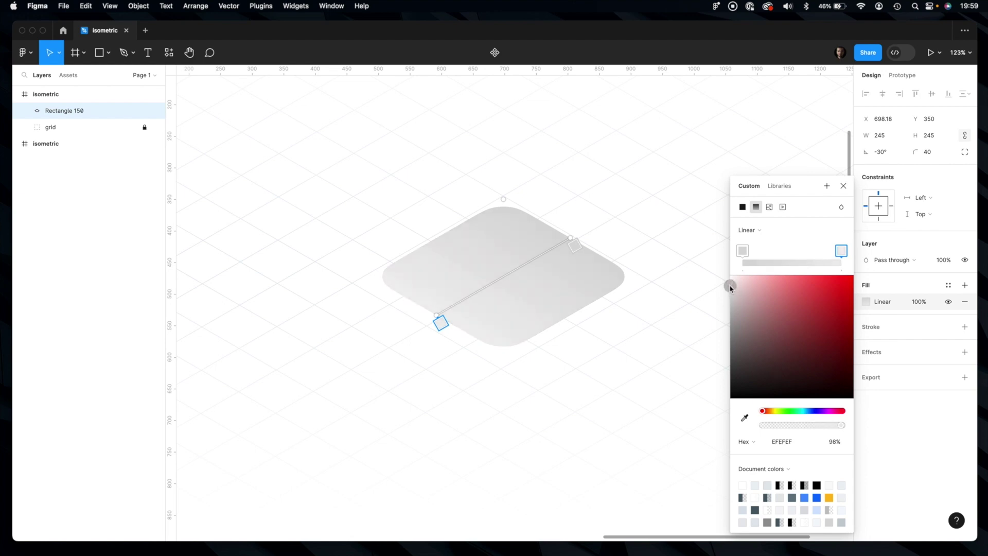
# Run the gradient from the top corner downward and set its start stop to E3E3E3
pyautogui.moveTo(437, 315); pyautogui.dragTo(491, 320)
pyautogui.moveTo(570, 237); pyautogui.dragTo(519, 211)
pyautogui.click(743, 251)
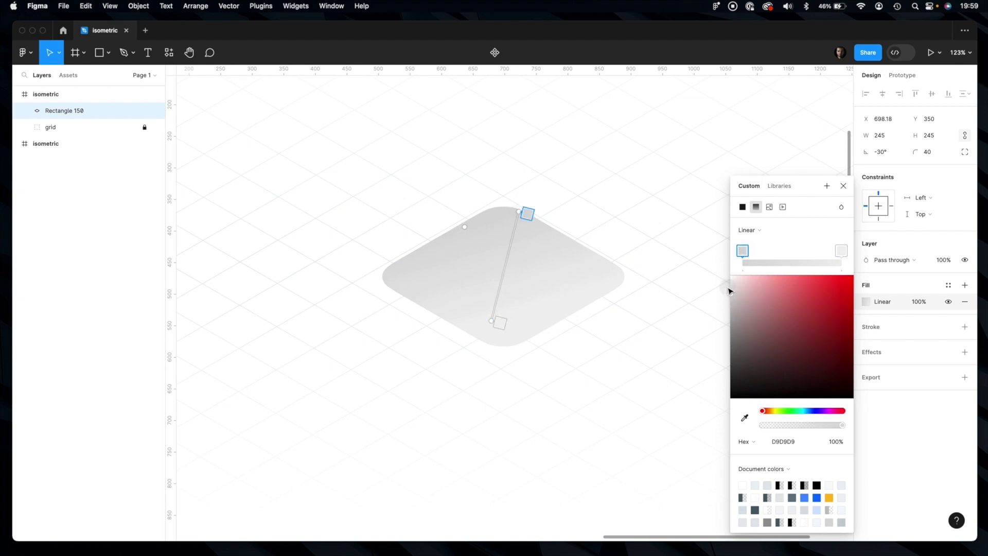
pyautogui.moveTo(729, 290); pyautogui.dragTo(730, 289)
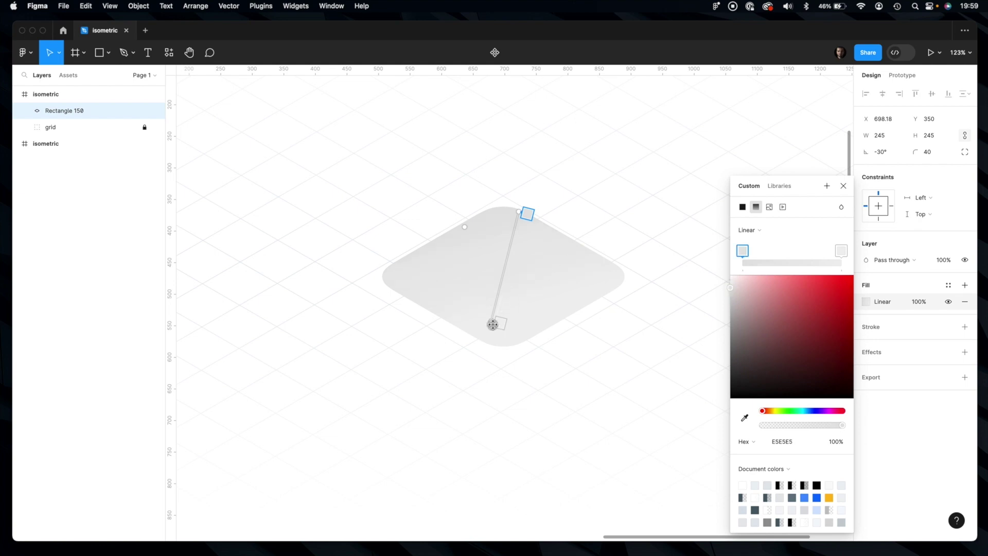
pyautogui.moveTo(492, 322); pyautogui.dragTo(480, 319)
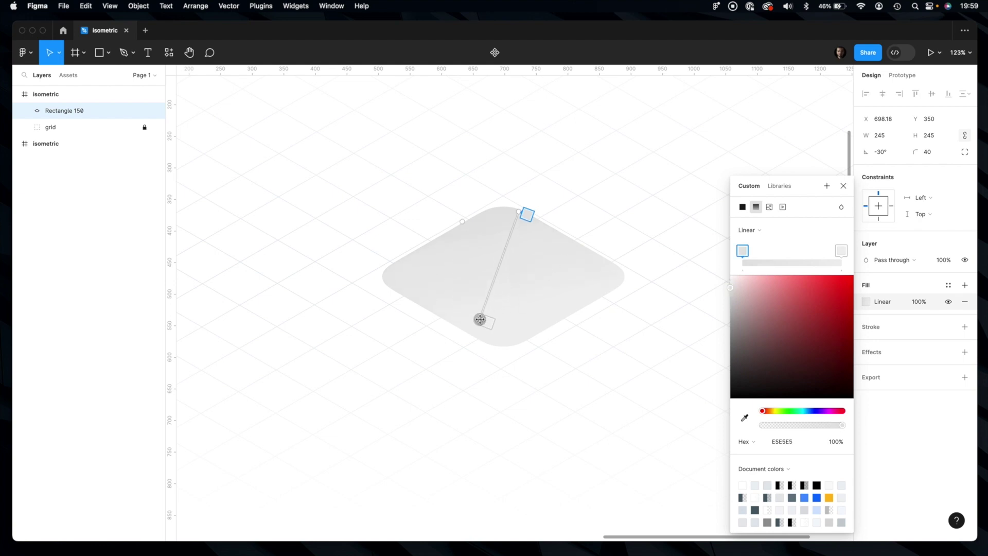
pyautogui.click(844, 186)
pyautogui.click(677, 307)
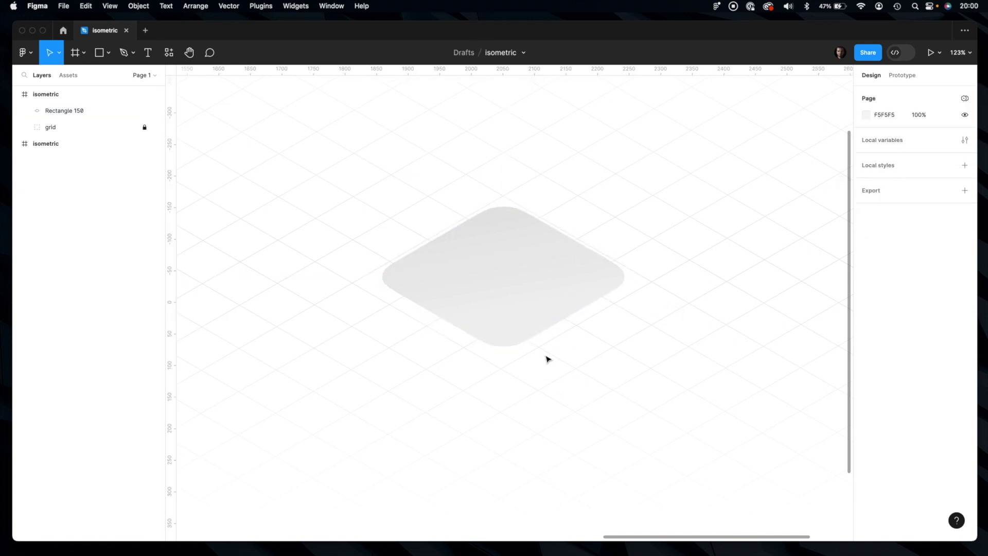
# Add a drop shadow to the diamond with blur 24, Y offset 24 and 15% opacity
pyautogui.click(553, 288)
pyautogui.click(965, 352)
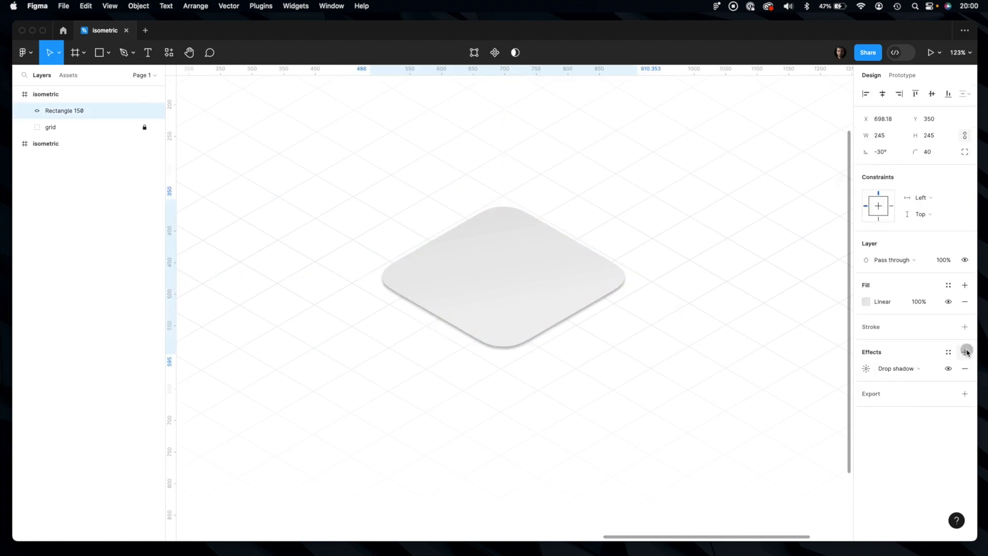
pyautogui.click(866, 369)
pyautogui.click(816, 397)
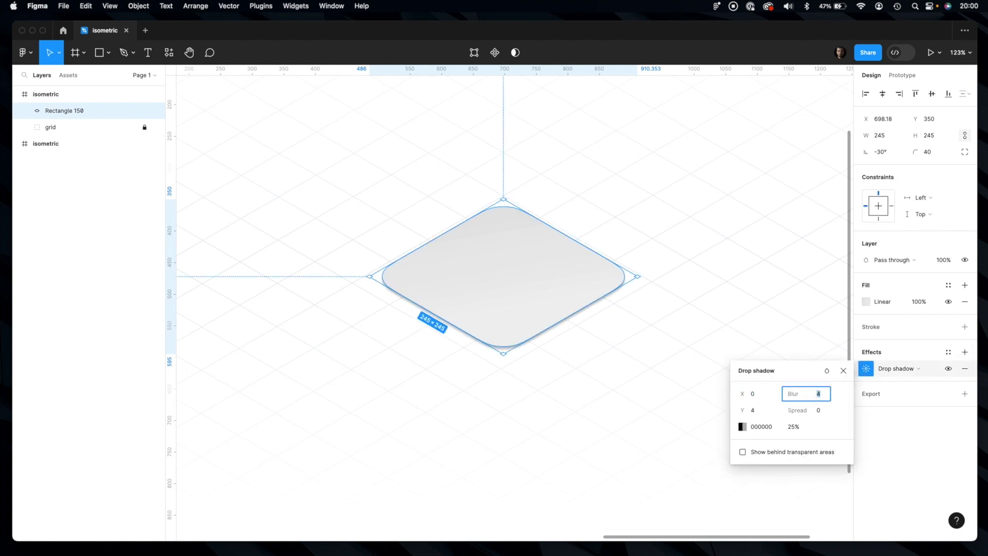
pyautogui.write('24')
pyautogui.press('Return')
pyautogui.click(753, 410)
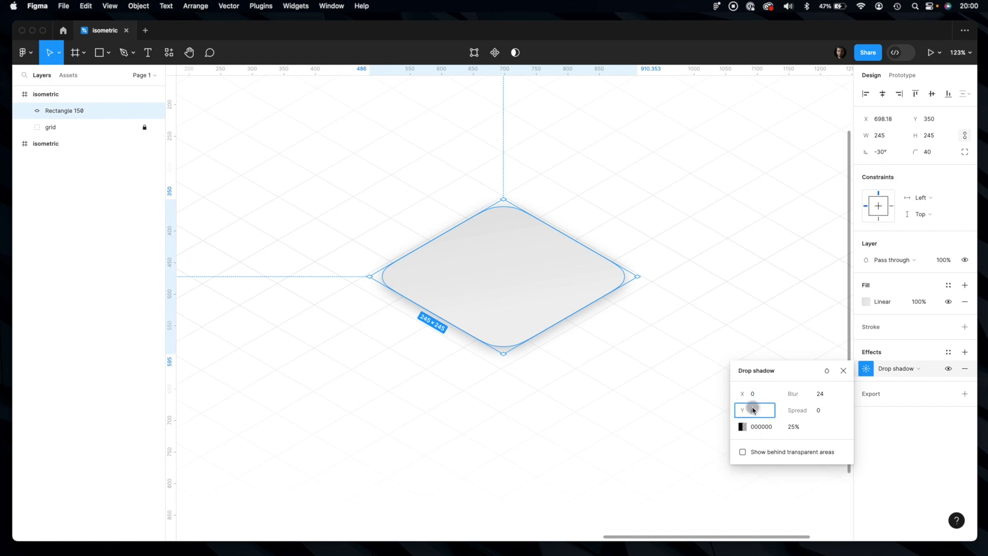
pyautogui.write('24')
pyautogui.press('Return')
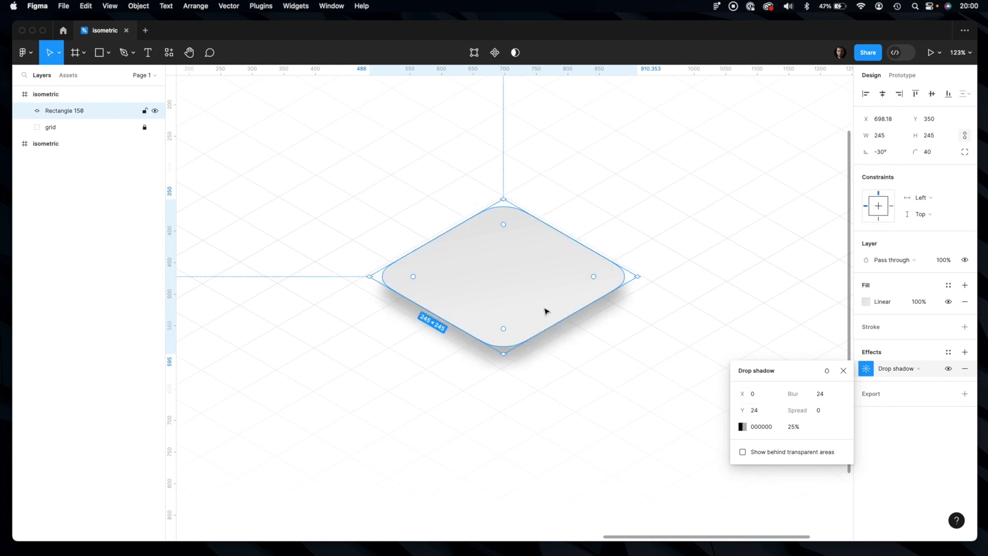
pyautogui.click(788, 432)
pyautogui.write('15')
pyautogui.press('Return')
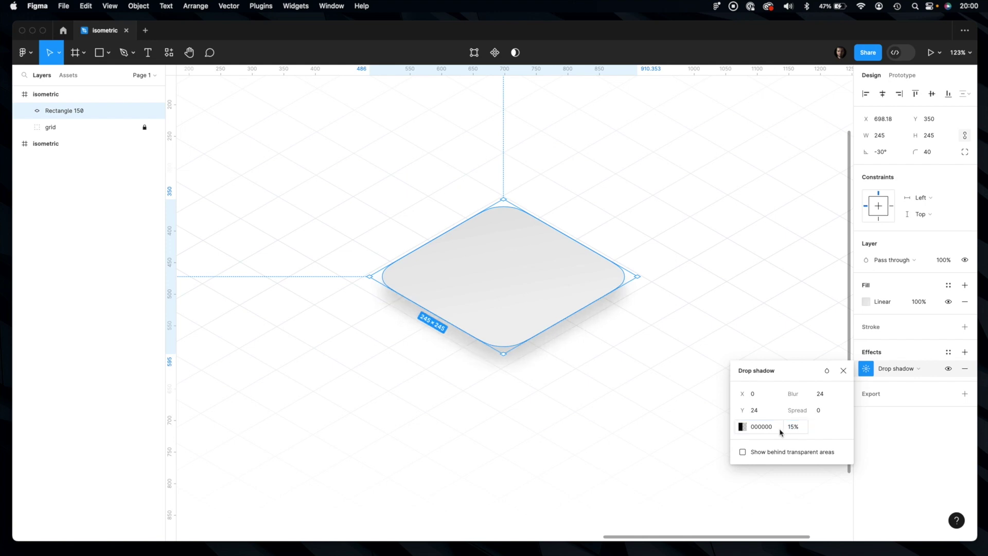
pyautogui.click(586, 418)
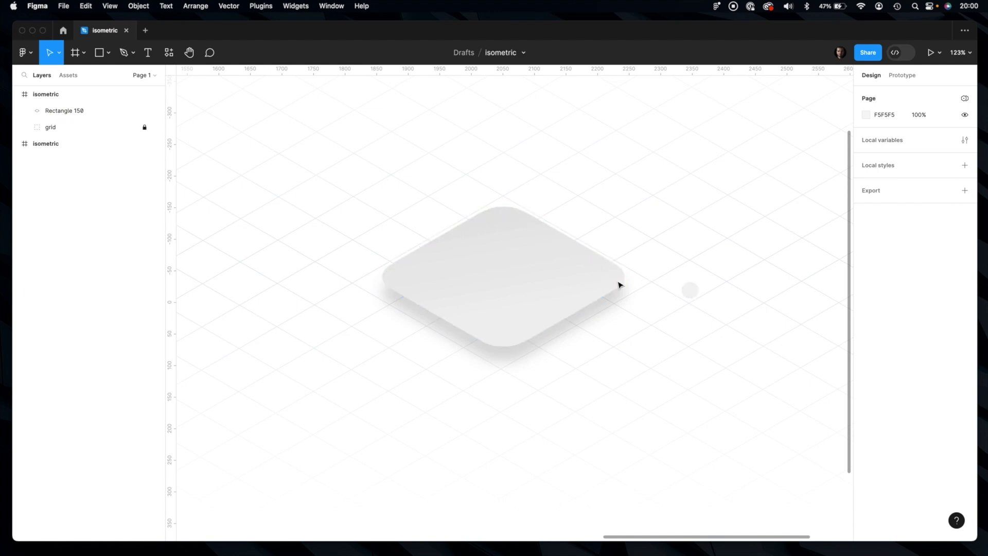
pyautogui.click(589, 287)
# Add a new effect as an inner shadow and set its opacity to 15%
pyautogui.click(966, 352)
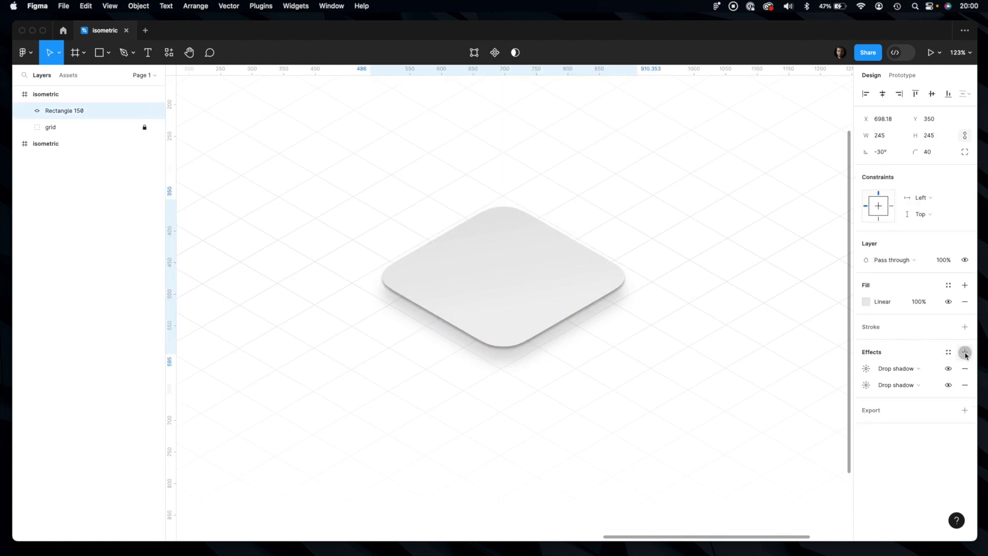
pyautogui.click(896, 369)
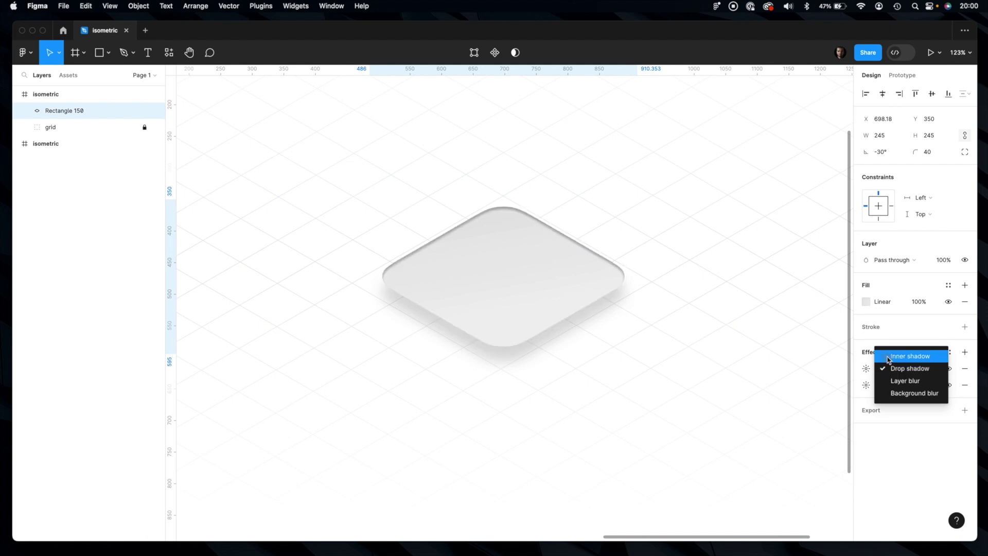
pyautogui.click(889, 356)
pyautogui.click(867, 369)
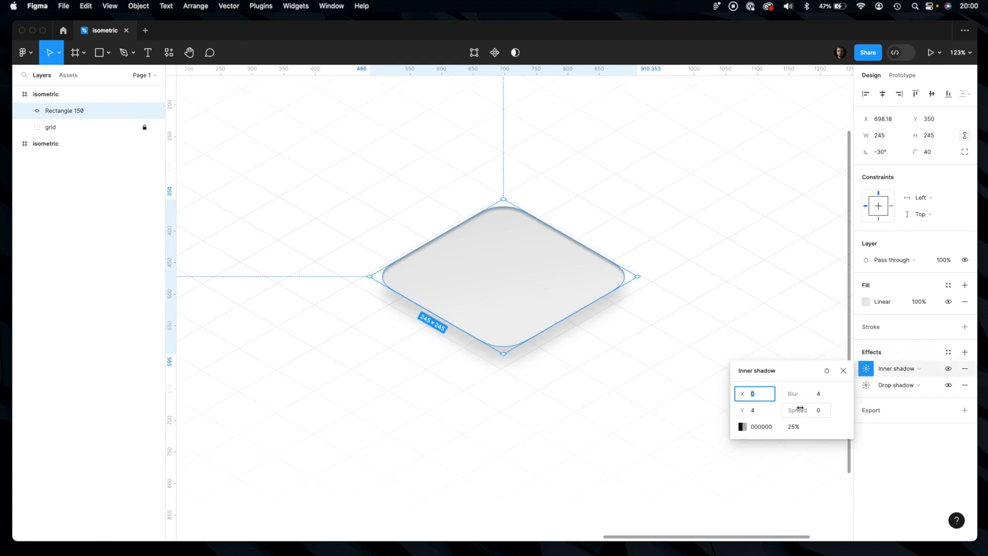
pyautogui.click(794, 427)
pyautogui.write('15')
pyautogui.press('Return')
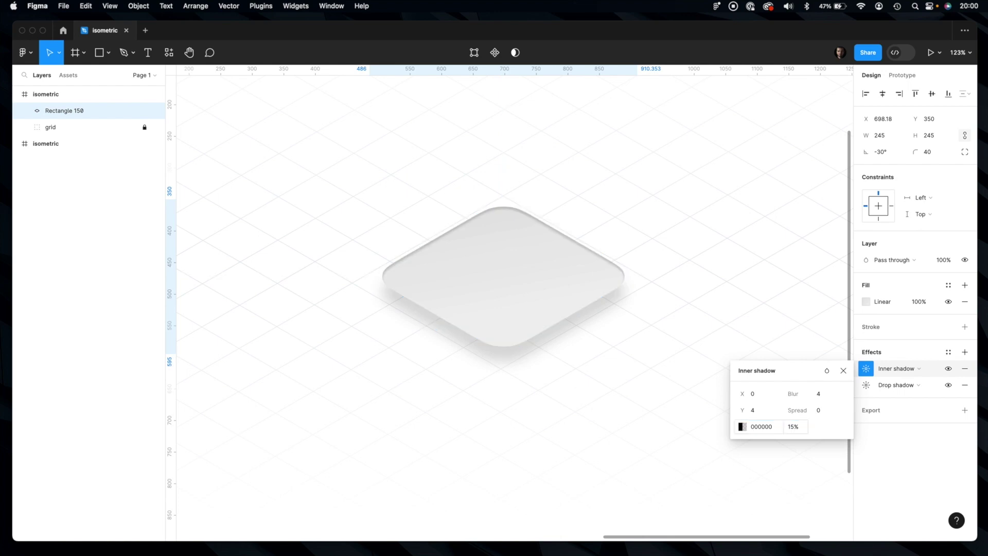
# Set the inner shadow's blur to 16 and Y offset to 3, lowering opacity slightly
pyautogui.click(819, 393)
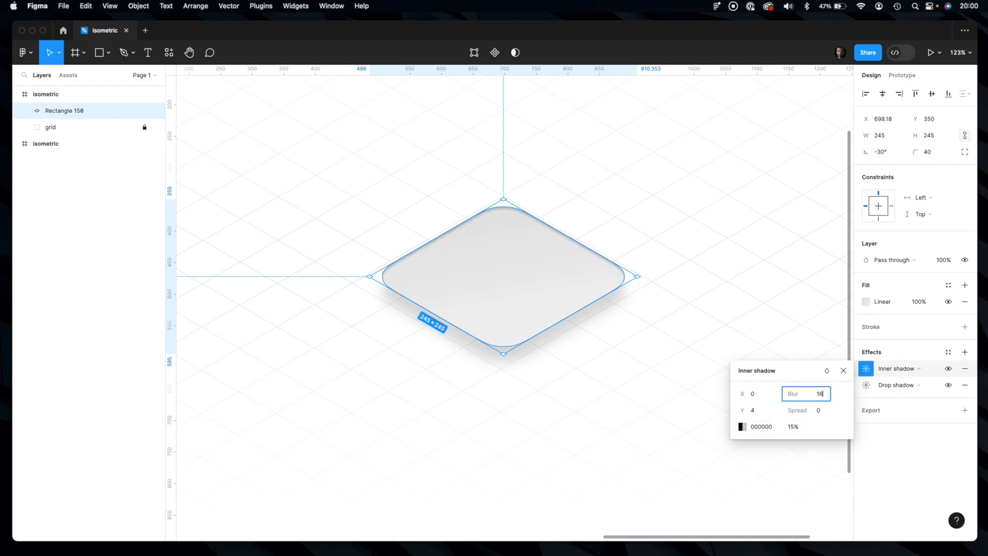
pyautogui.press('Return')
pyautogui.click(758, 412)
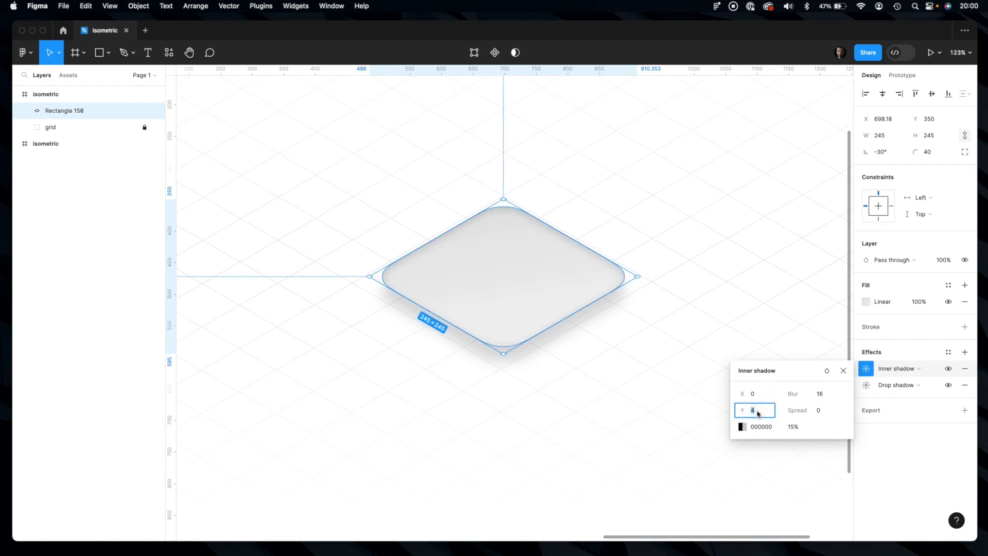
pyautogui.write('-5')
pyautogui.press('Return')
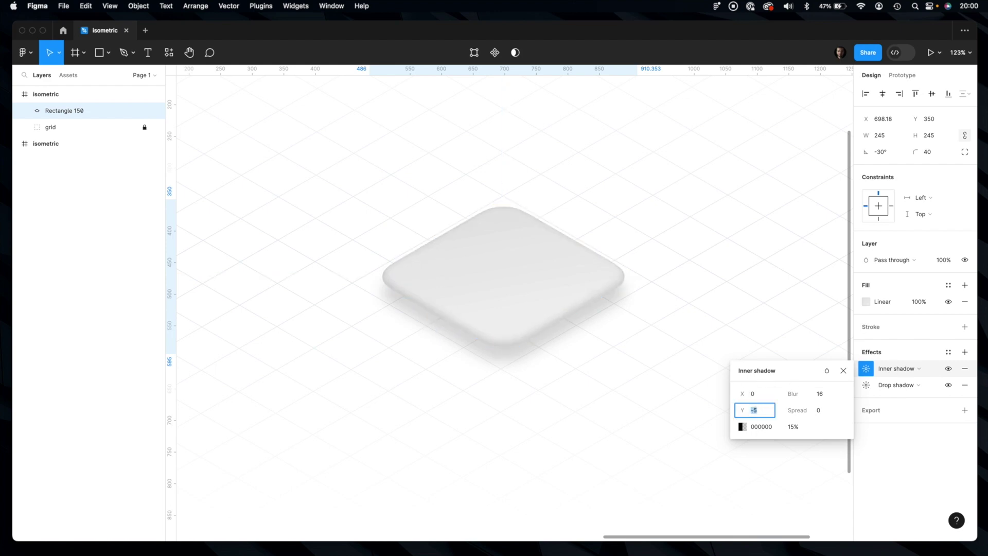
pyautogui.write('3')
pyautogui.press('Return')
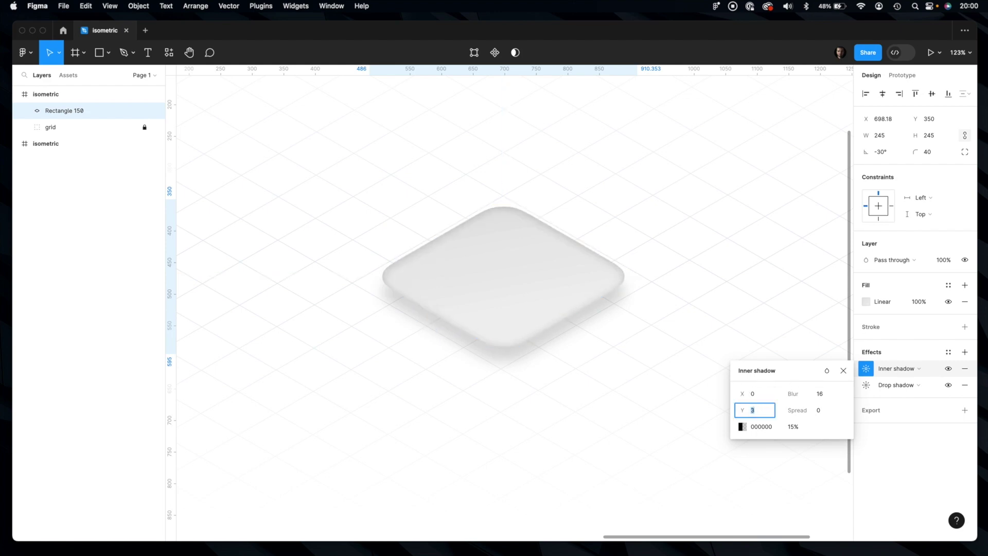
pyautogui.click(793, 428)
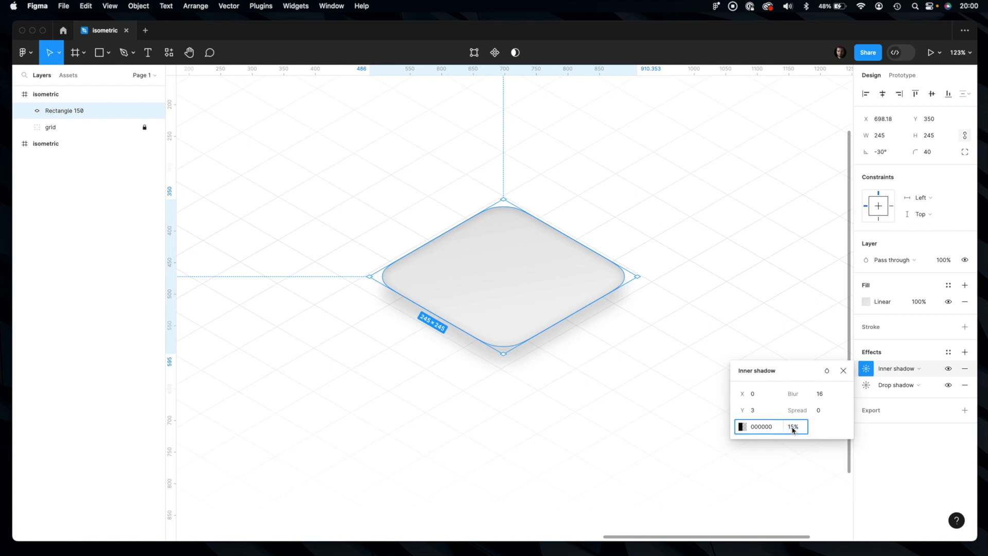
pyautogui.press('Down')
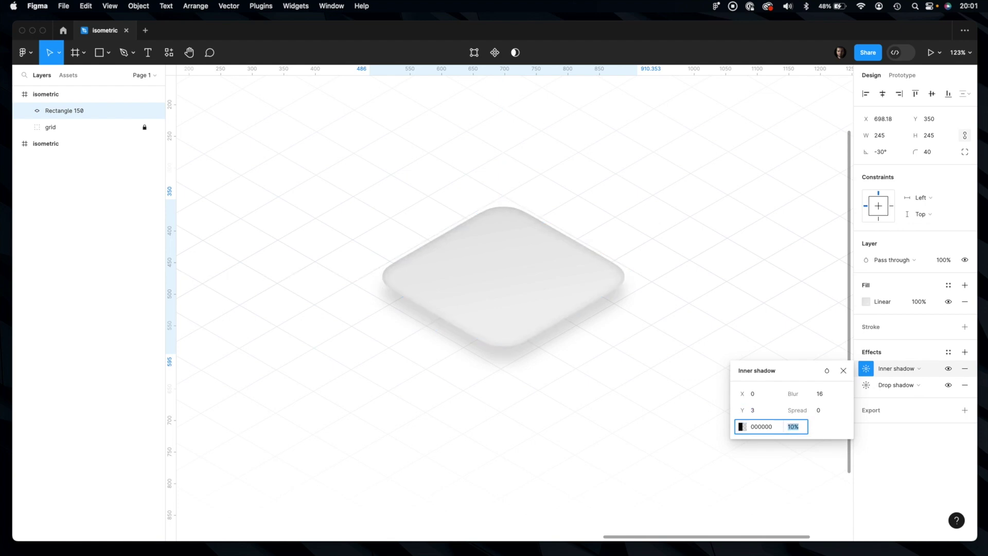
pyautogui.click(673, 414)
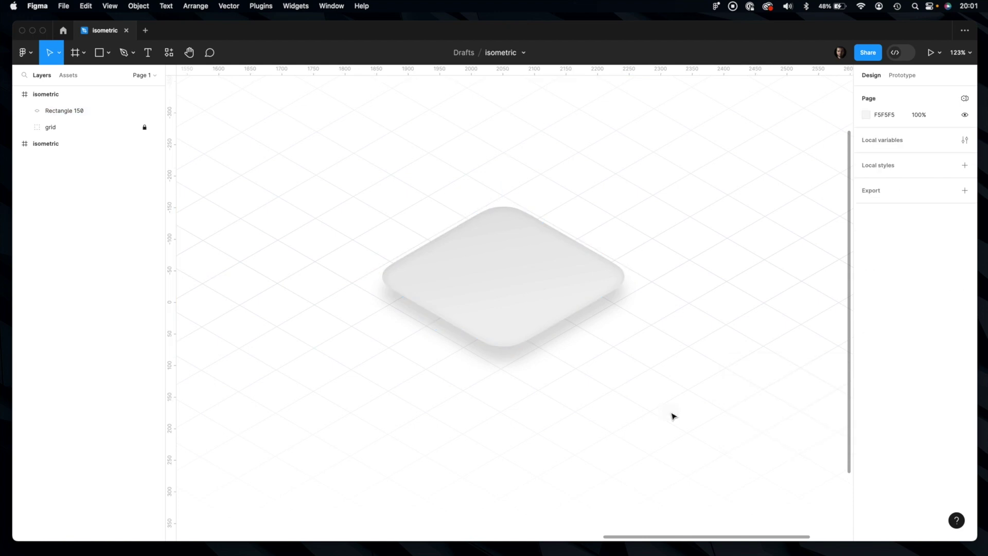
# Add another inner shadow to the rectangle with a Y offset of -8
pyautogui.click(516, 289)
pyautogui.click(965, 353)
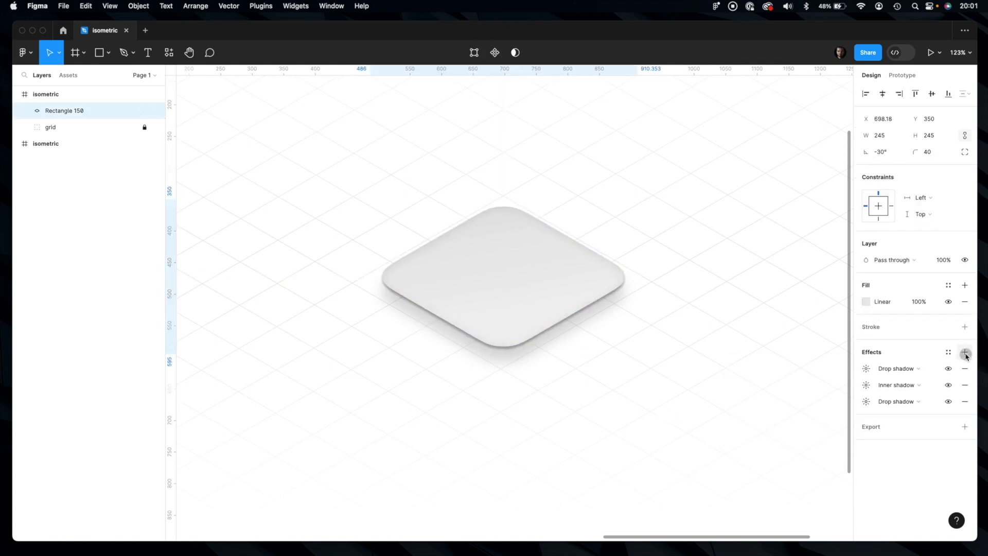
pyautogui.click(900, 368)
pyautogui.click(910, 356)
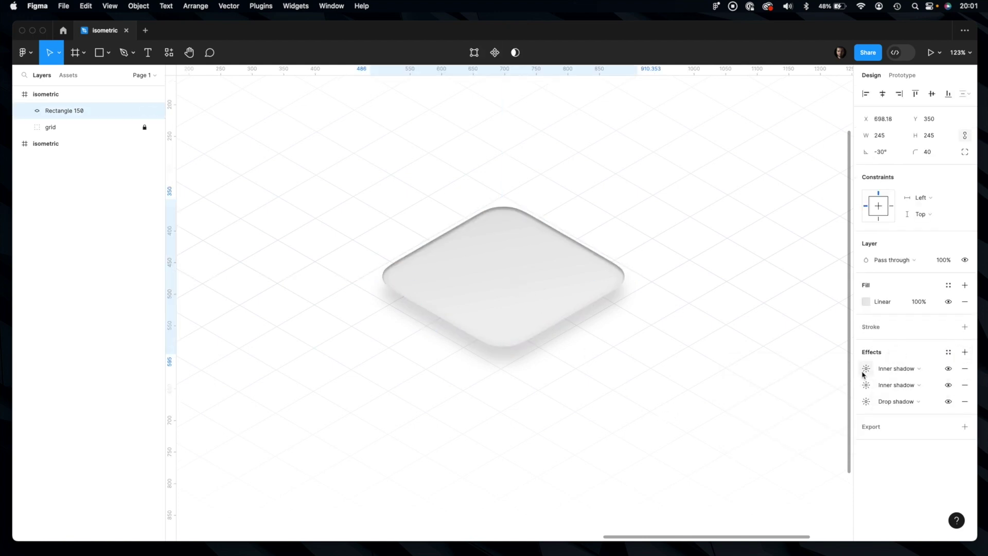
pyautogui.click(866, 369)
pyautogui.click(752, 409)
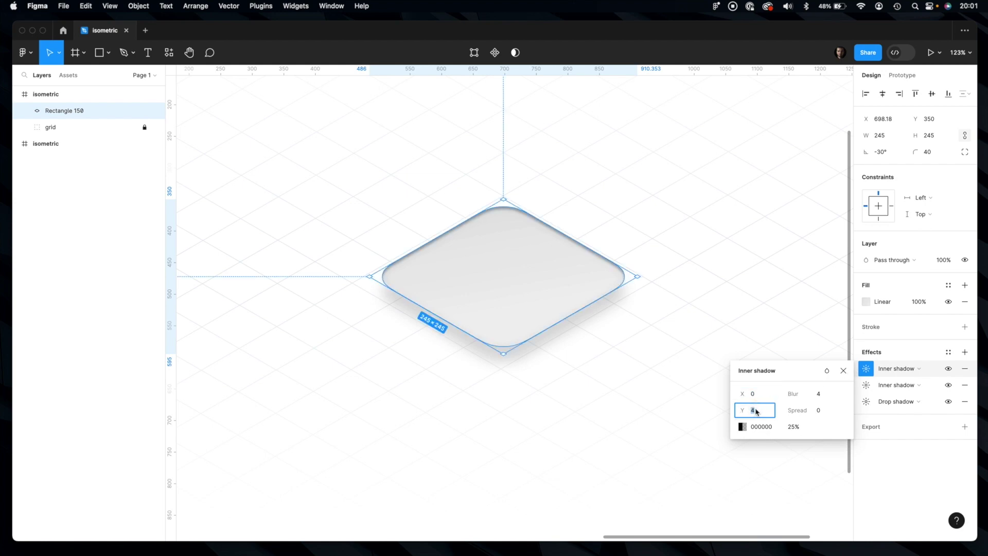
pyautogui.write('-8')
pyautogui.press('Return')
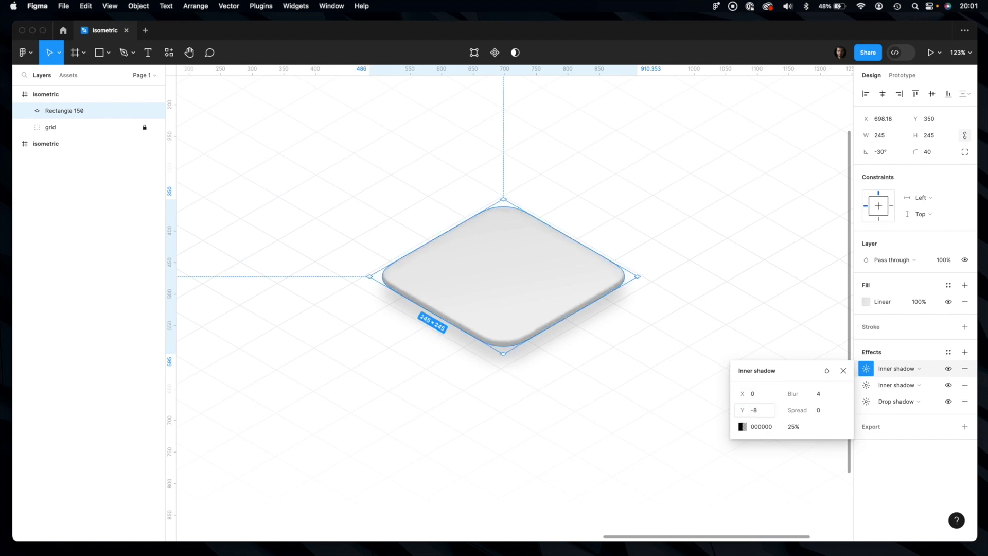
# Colour the second inner shadow white (FFFFFF) and select its opacity value
pyautogui.click(743, 427)
pyautogui.write('FFFFFF')
pyautogui.press('Return')
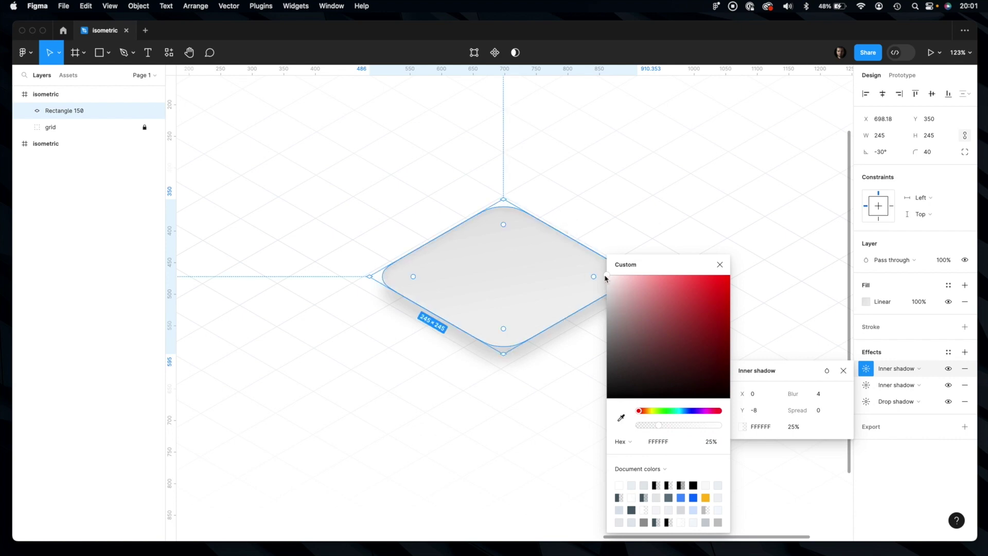
pyautogui.click(720, 265)
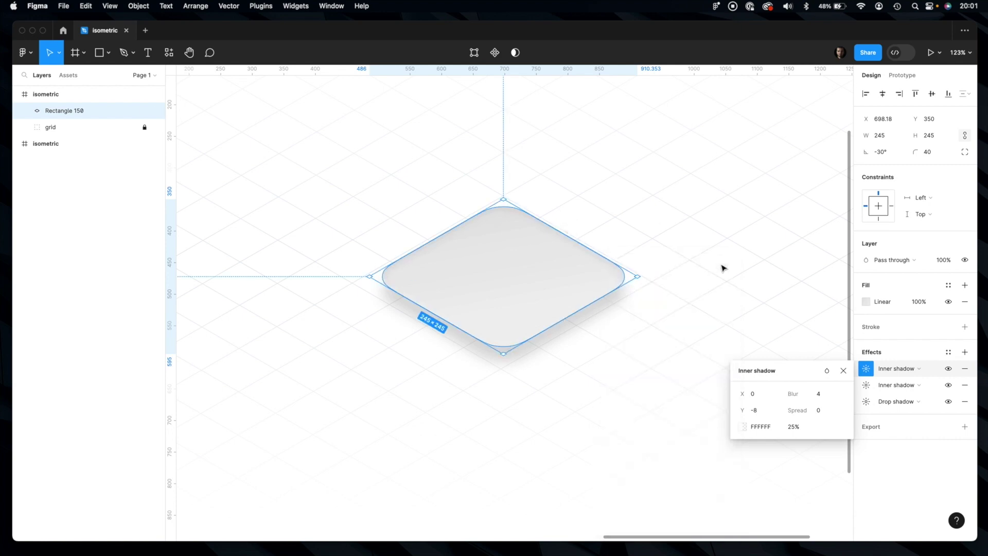
pyautogui.click(793, 428)
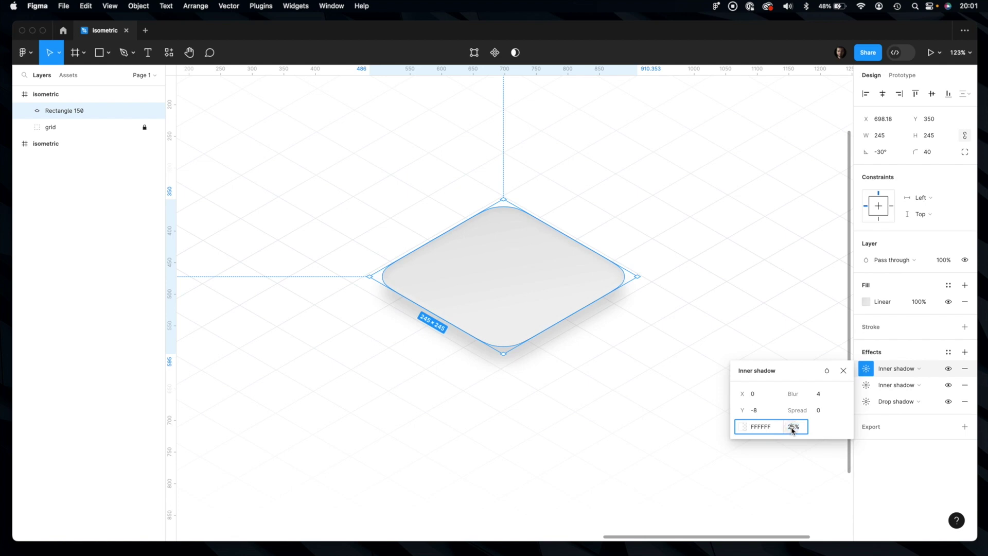
pyautogui.doubleClick(793, 428)
pyautogui.click(682, 395)
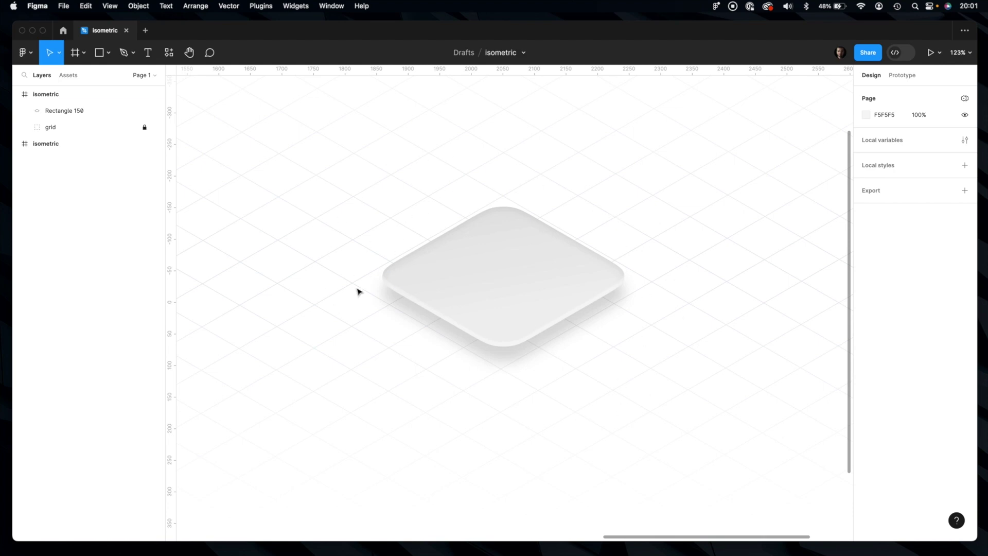
pyautogui.click(468, 293)
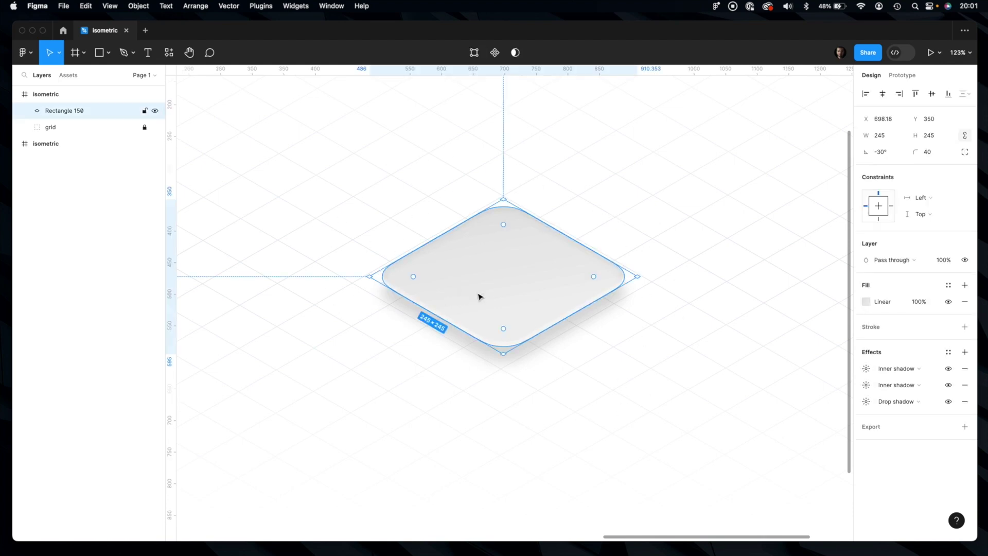
# Duplicate the rectangle above the original and set the copy's fill opacity to 80%
pyautogui.moveTo(479, 294); pyautogui.dragTo(479, 256)
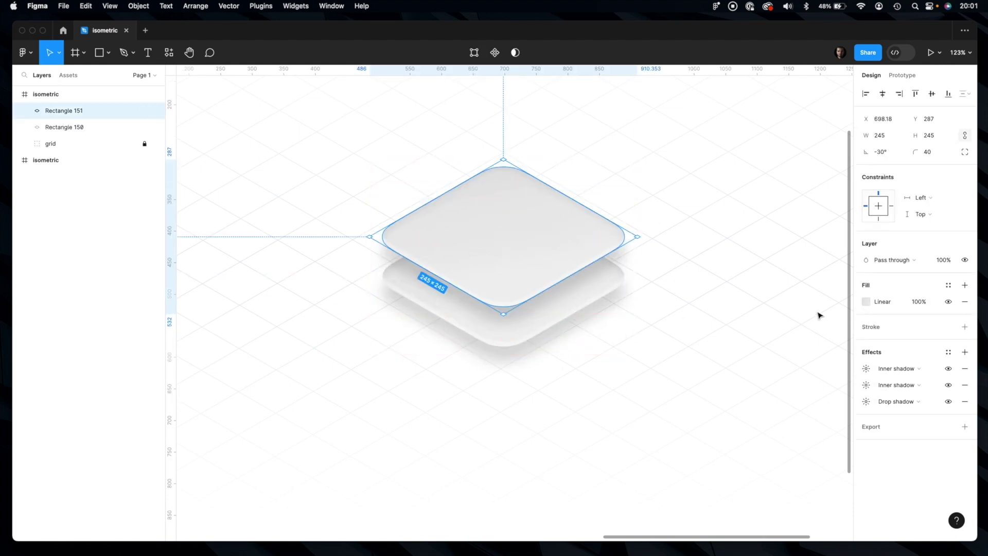
pyautogui.click(920, 303)
pyautogui.write('80')
pyautogui.press('Return')
# Add a background blur effect of 80 to the top square
pyautogui.click(965, 353)
pyautogui.click(888, 370)
pyautogui.click(888, 395)
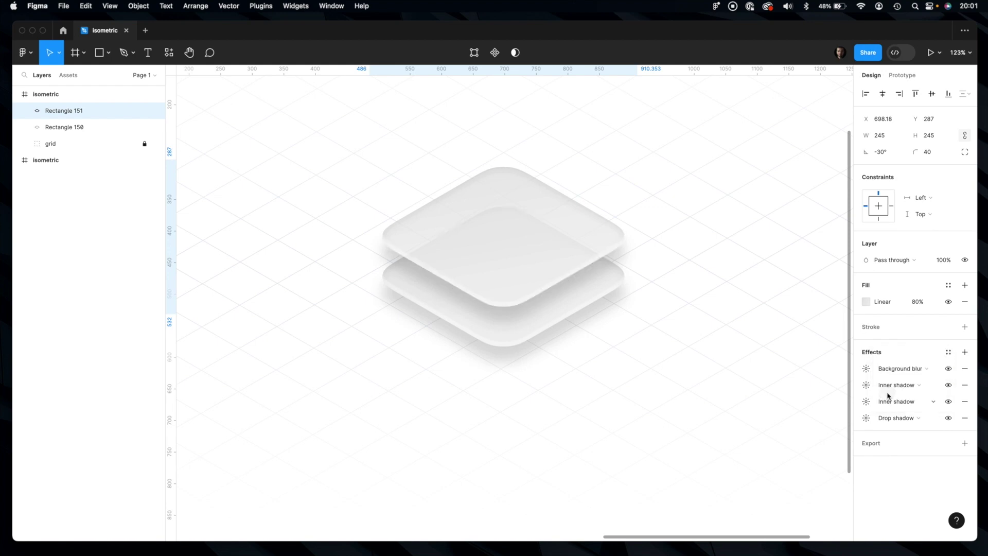
pyautogui.click(867, 370)
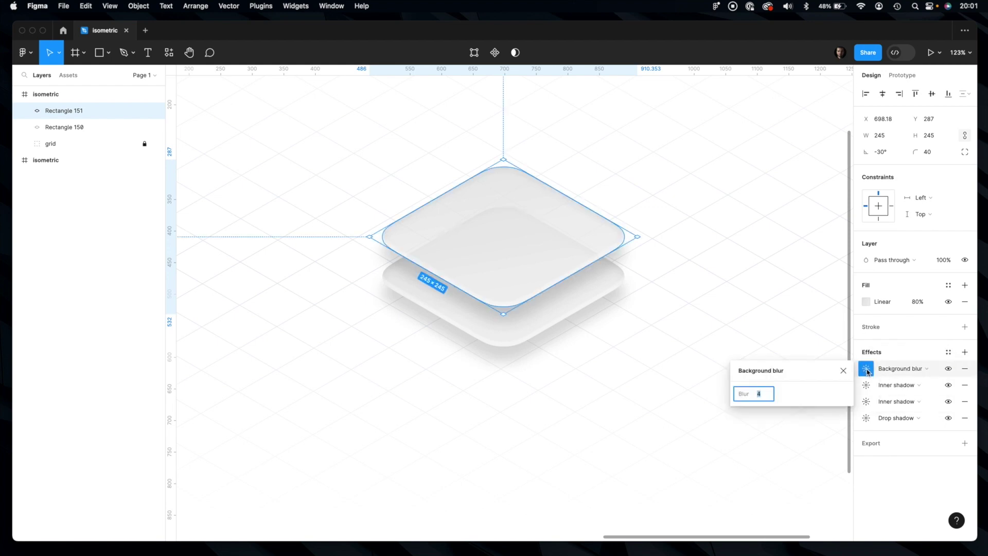
pyautogui.write('80')
pyautogui.press('Return')
# Lower the top square's fill opacity to 50% and reduce its background blur to 40
pyautogui.click(916, 303)
pyautogui.write('50')
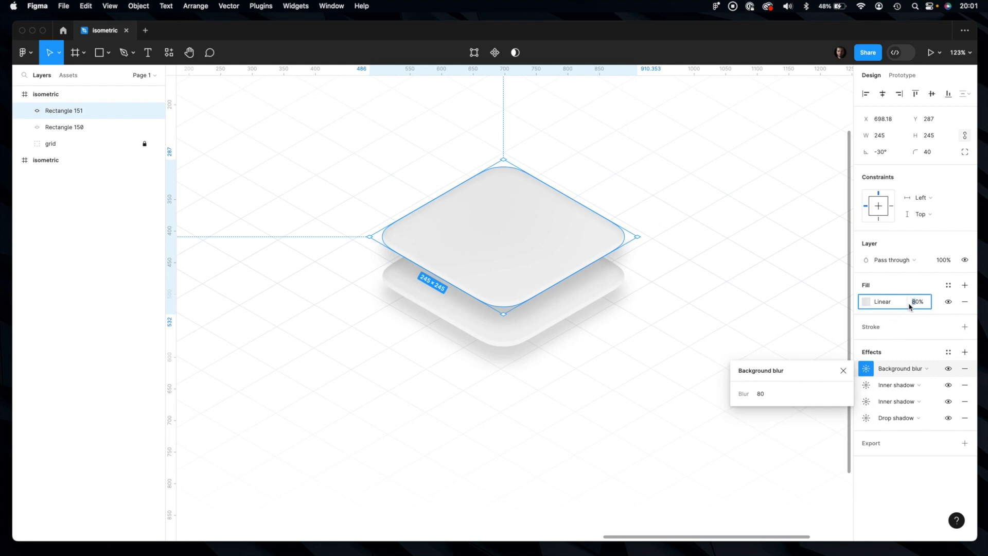
pyautogui.press('Return')
pyautogui.click(746, 393)
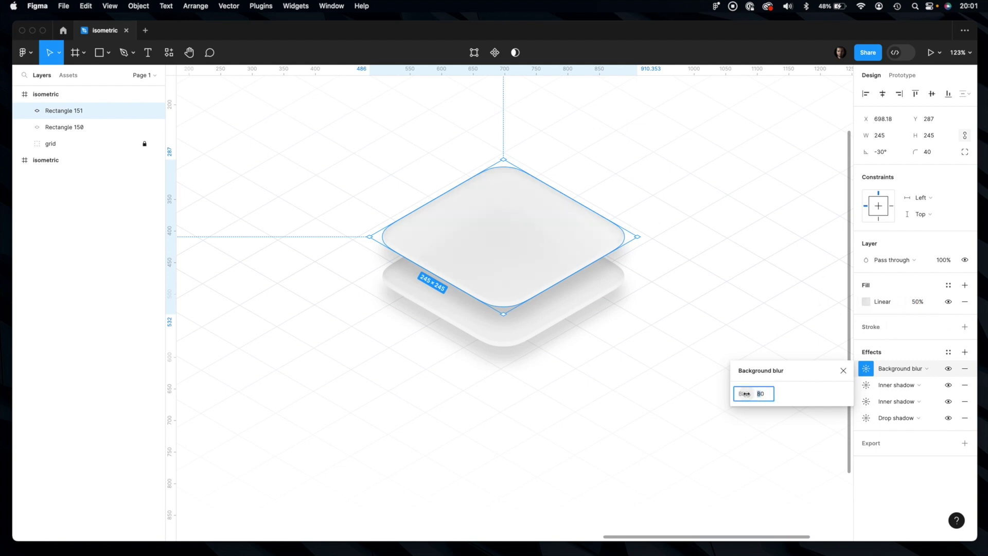
pyautogui.write('40')
pyautogui.press('Return')
pyautogui.click(762, 397)
pyautogui.click(547, 418)
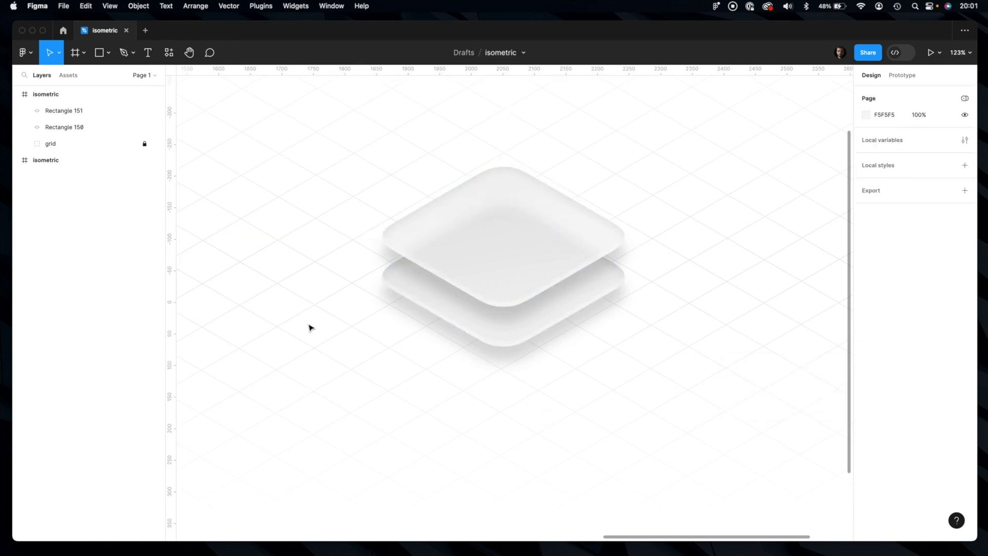
# Nudge the frosted top diamond to Y 292, just above the lower tile
pyautogui.moveTo(502, 244)
pyautogui.mouseDown()
pyautogui.moveTo(503, 211)
pyautogui.moveTo(501, 247)
pyautogui.mouseUp()
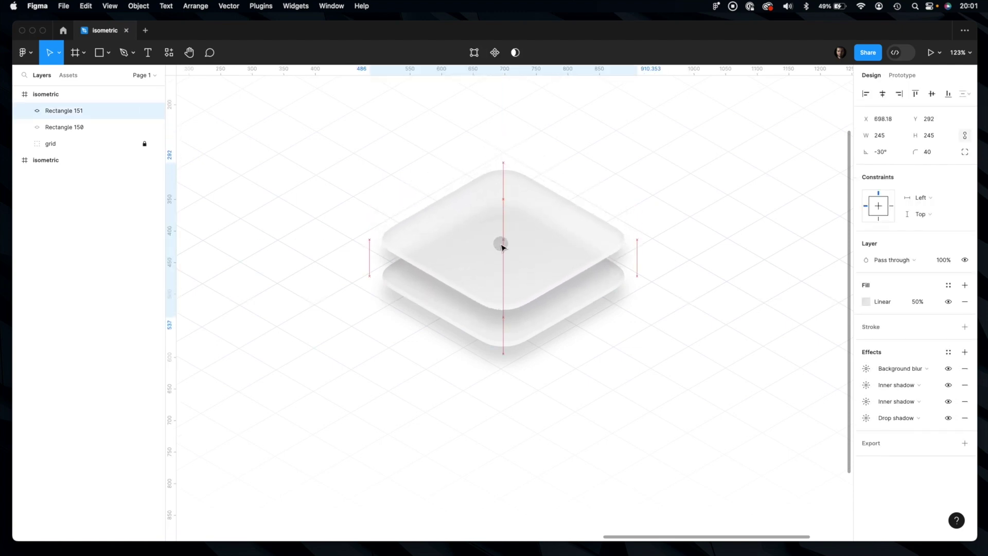
pyautogui.click(402, 349)
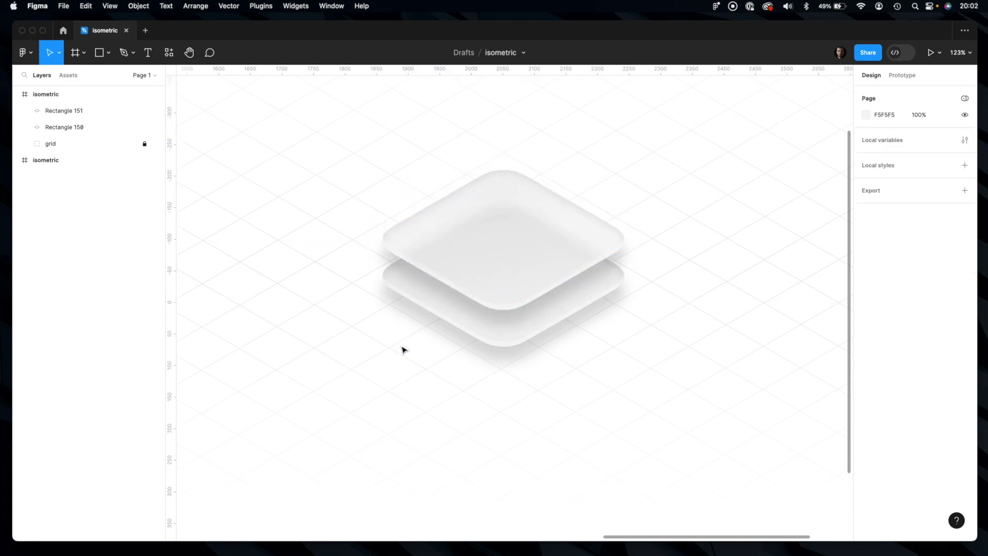